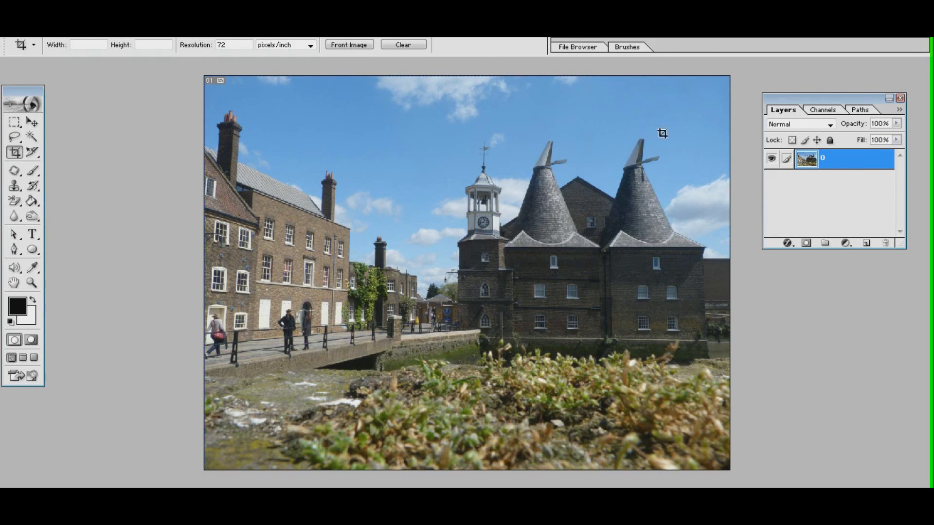
Duplicate the photo layer 0 within the same document and name the copy bw.
{"action": "right_click", "coordinate": [837, 165]}
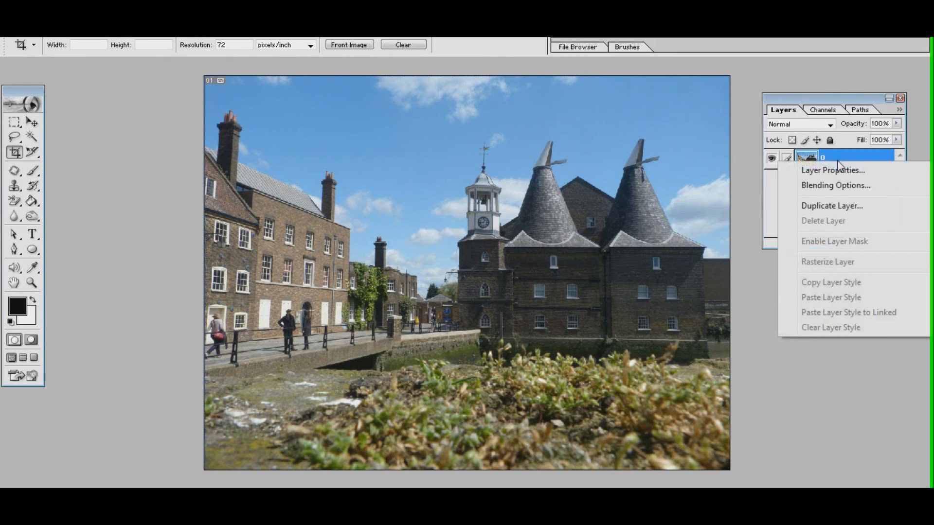
{"action": "left_click", "coordinate": [830, 208]}
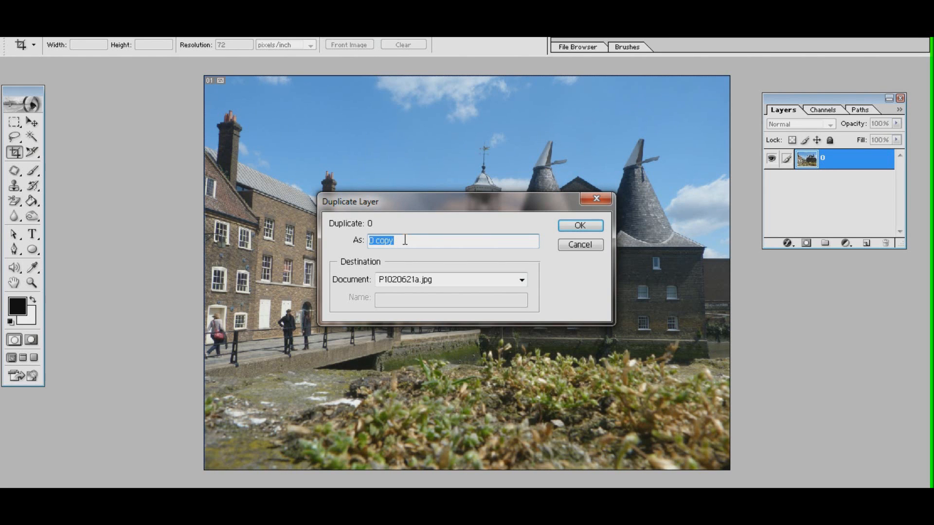
{"action": "type", "text": "b/w"}
{"action": "left_click", "coordinate": [584, 228]}
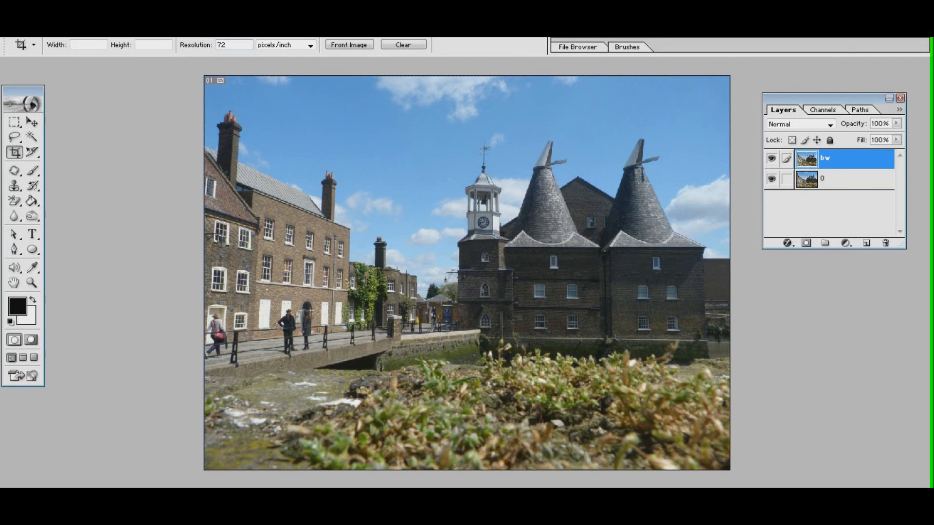
Desaturate the bw layer and invert its tones into a black-and-white negative.
{"action": "left_click", "coordinate": [73, 30]}
{"action": "mouse_move", "coordinate": [114, 67]}
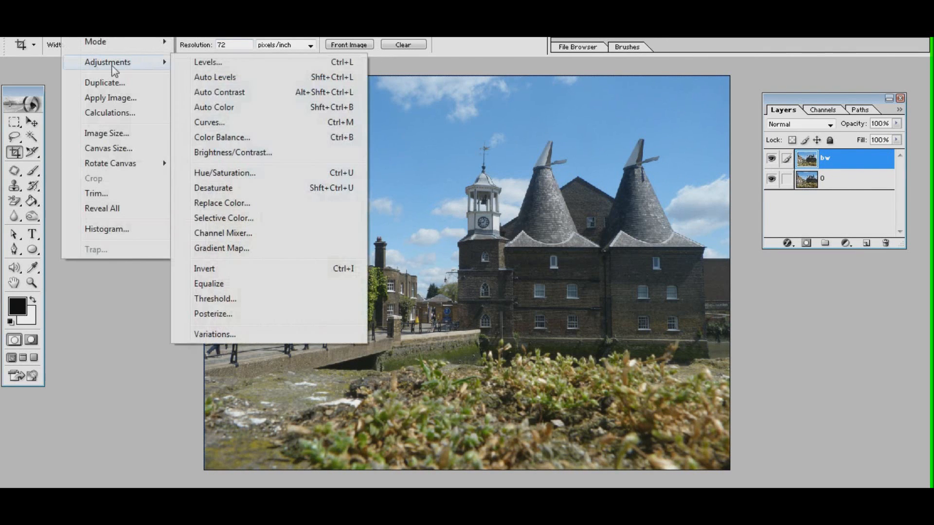
{"action": "left_click", "coordinate": [281, 188]}
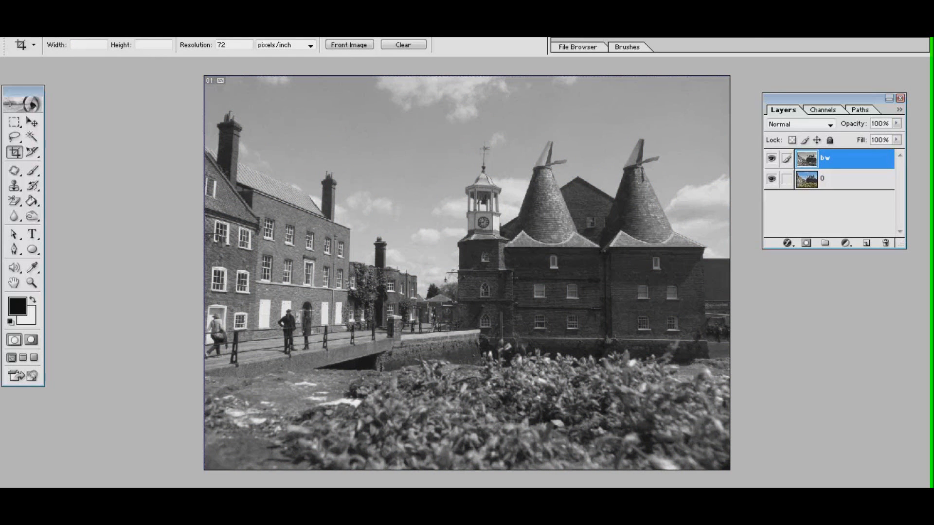
{"action": "left_click", "coordinate": [77, 32]}
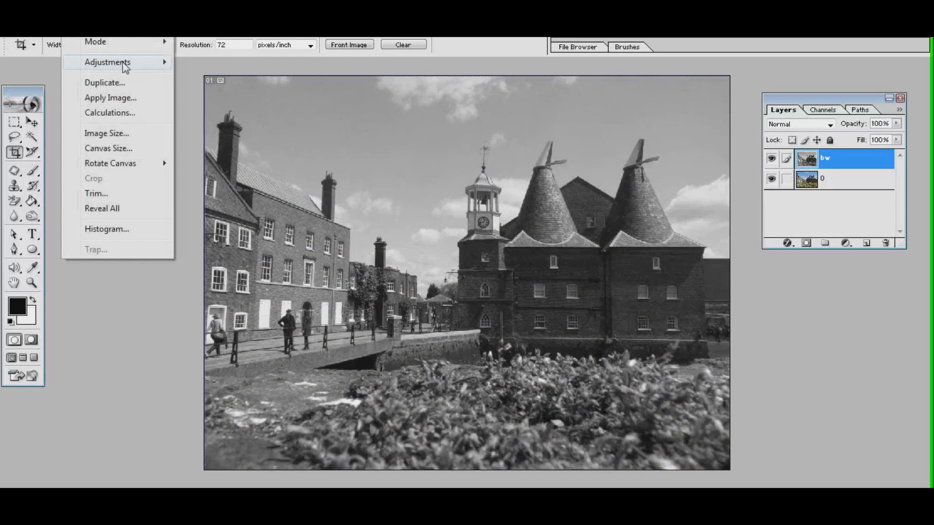
{"action": "mouse_move", "coordinate": [122, 62]}
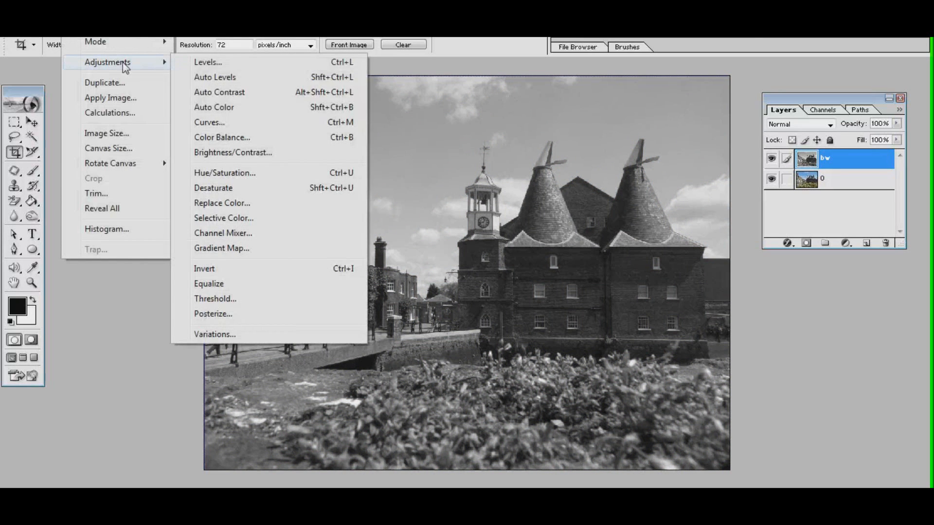
{"action": "left_click", "coordinate": [287, 274]}
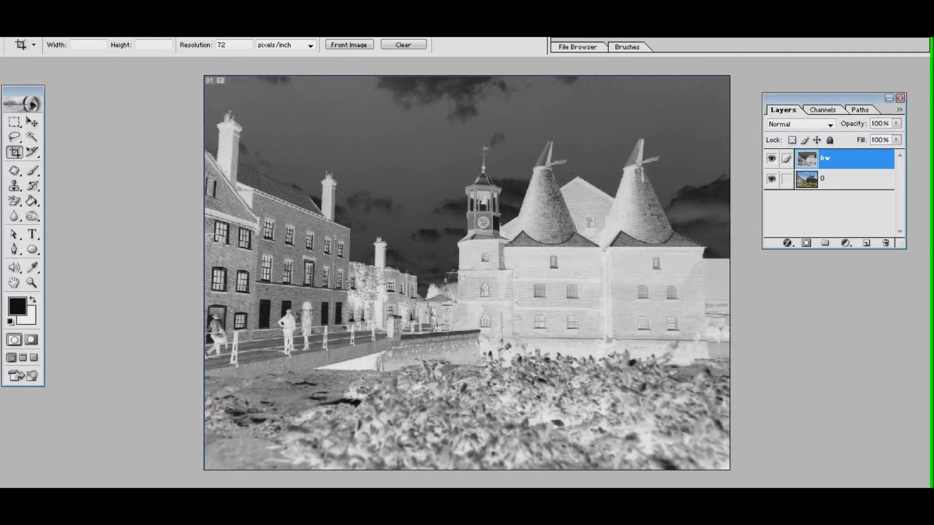
Apply a Gaussian Blur with a 40-pixel radius to the bw layer and set its blend mode to Overlay.
{"action": "left_click", "coordinate": [165, 32]}
{"action": "mouse_move", "coordinate": [271, 128]}
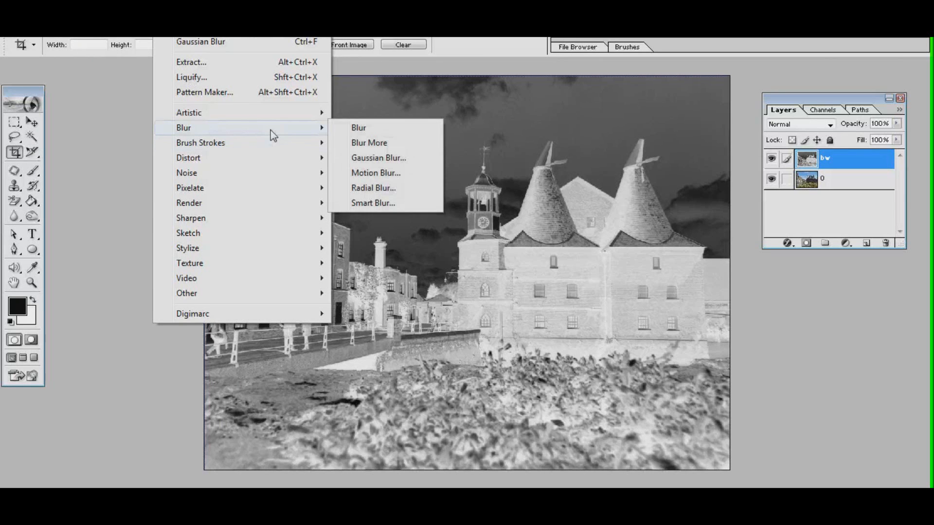
{"action": "left_click", "coordinate": [400, 158]}
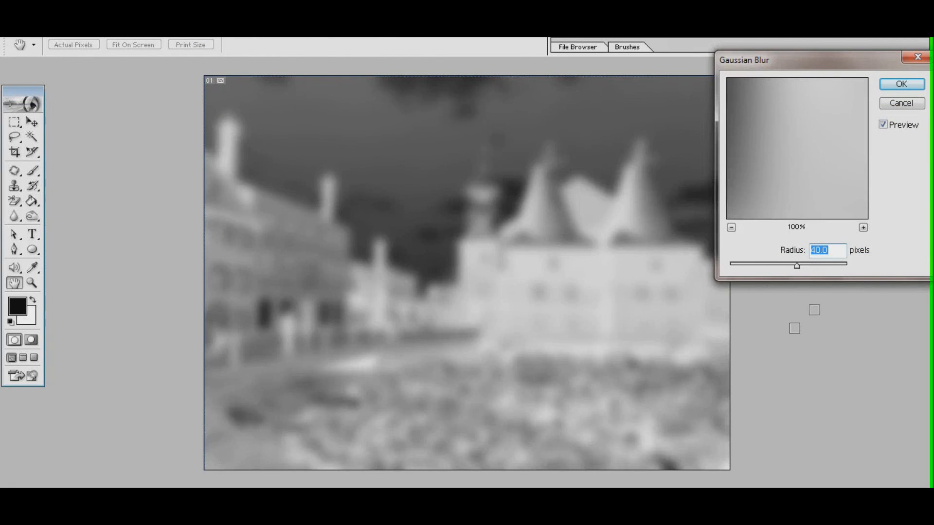
{"action": "left_click", "coordinate": [897, 85]}
{"action": "key", "text": "c"}
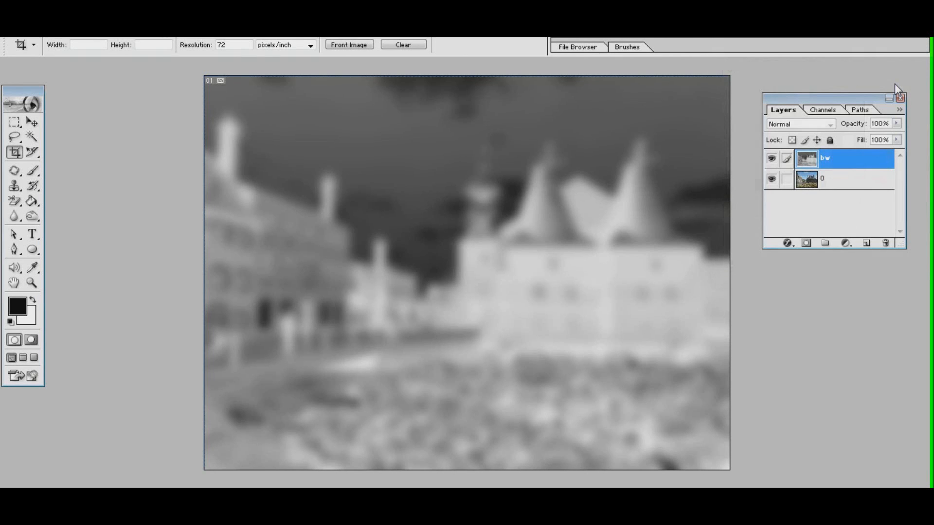
{"action": "left_click", "coordinate": [830, 124]}
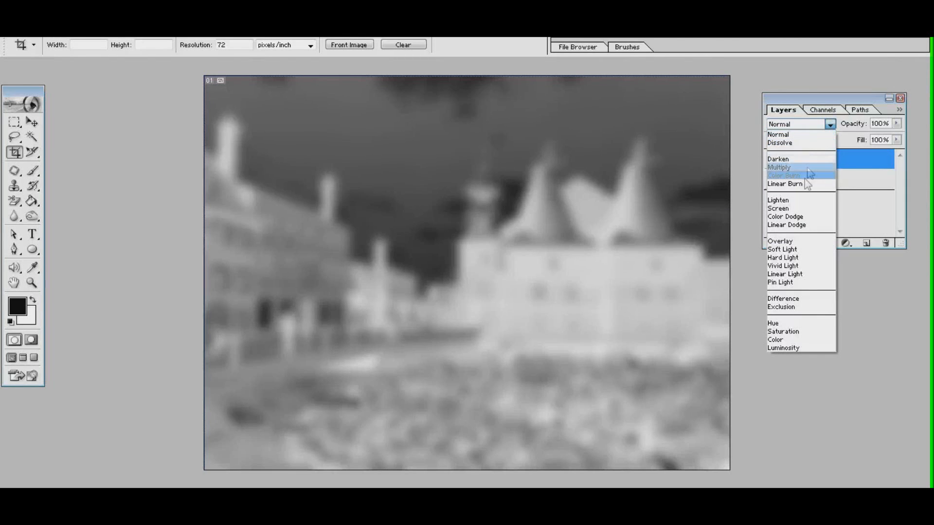
{"action": "left_click", "coordinate": [808, 248]}
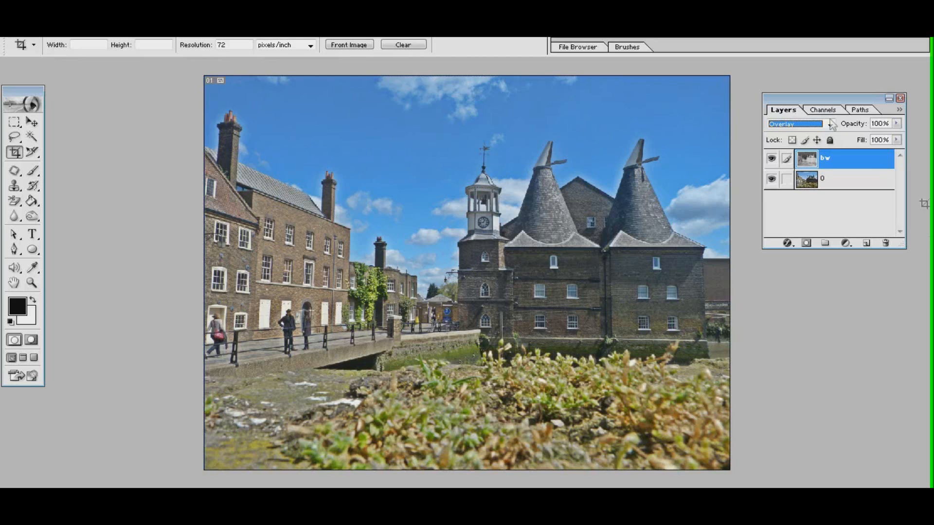
Duplicate layer 0 again under the name linear and move the copy above the bw layer.
{"action": "left_click", "coordinate": [854, 184]}
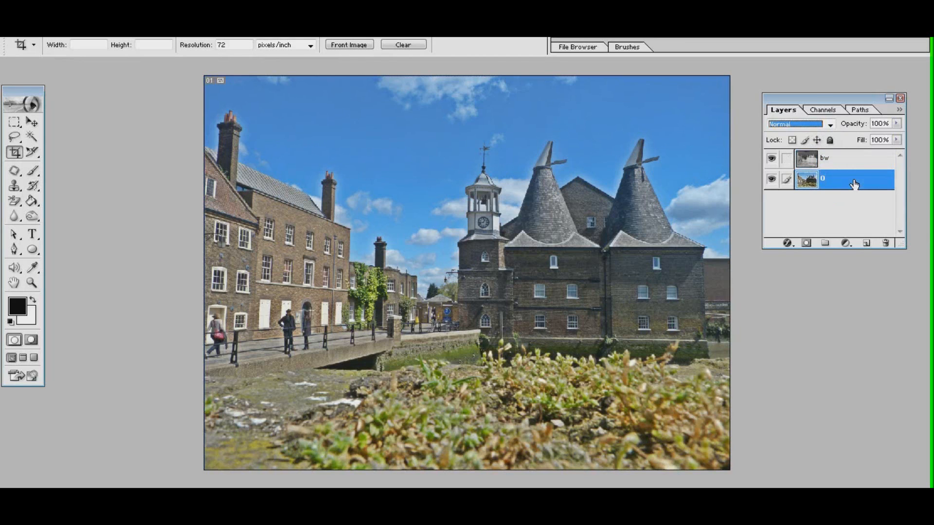
{"action": "right_click", "coordinate": [845, 179]}
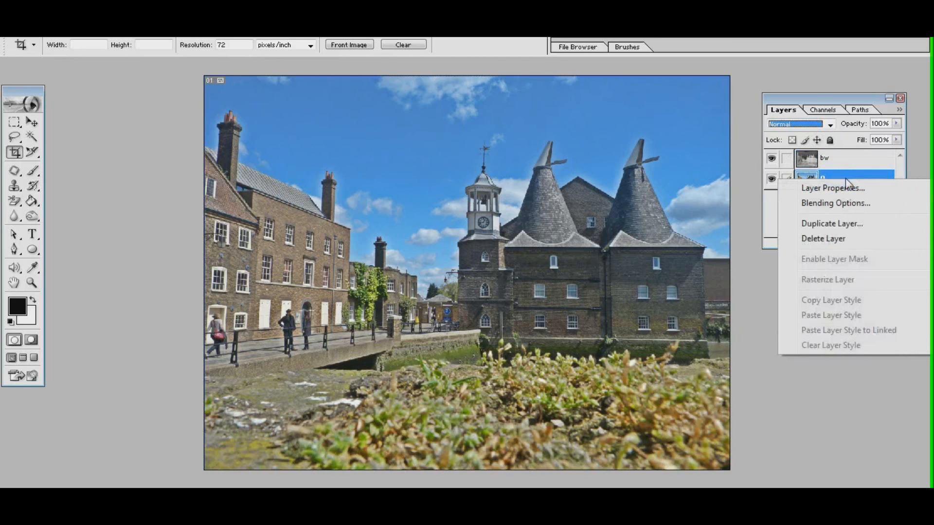
{"action": "left_click", "coordinate": [832, 224]}
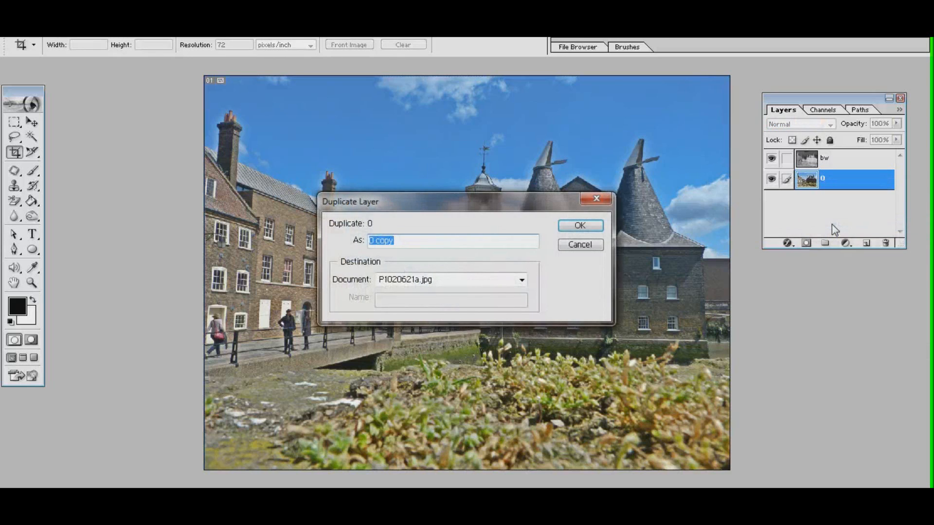
{"action": "type", "text": "linear"}
{"action": "key", "text": "Return"}
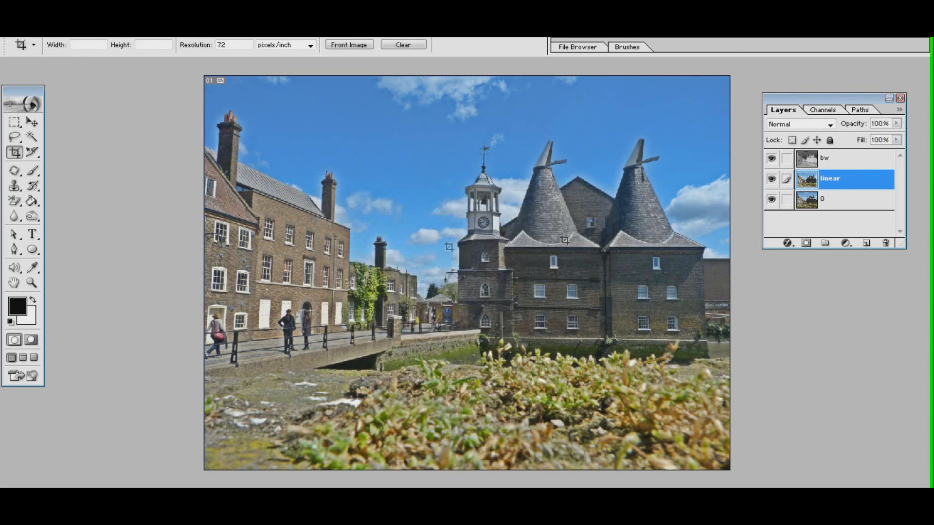
{"action": "left_click_drag", "start_coordinate": [836, 179], "coordinate": [837, 155]}
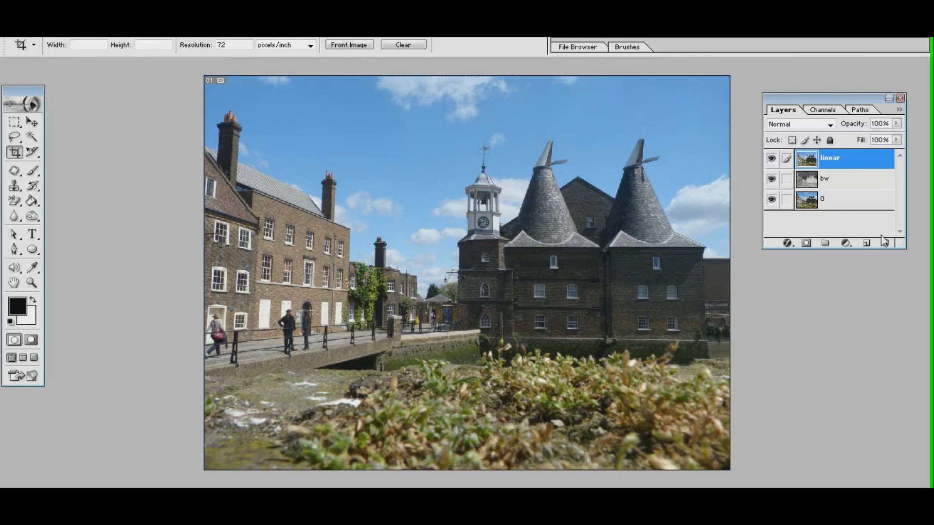
Compare the image with the linear layer hidden and shown, and set that layer's blend mode to Linear Light.
{"action": "left_click", "coordinate": [772, 159]}
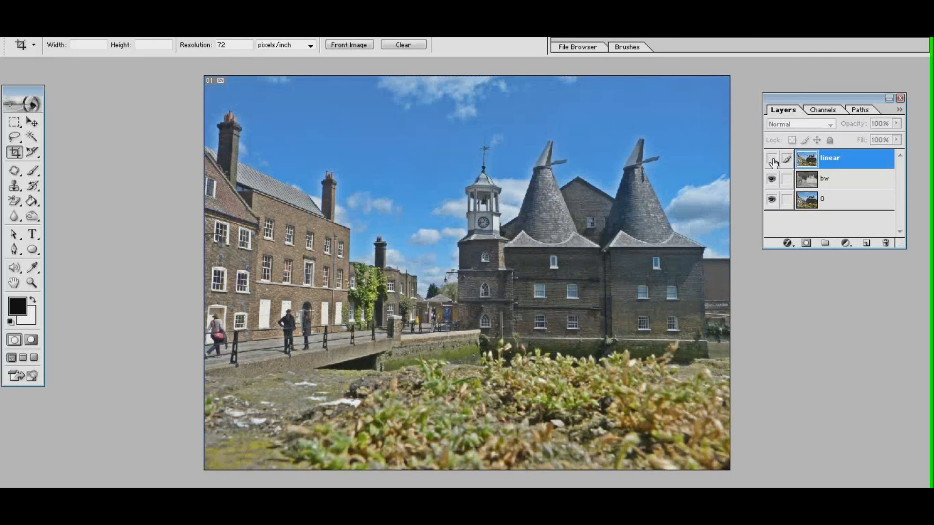
{"action": "left_click", "coordinate": [772, 158]}
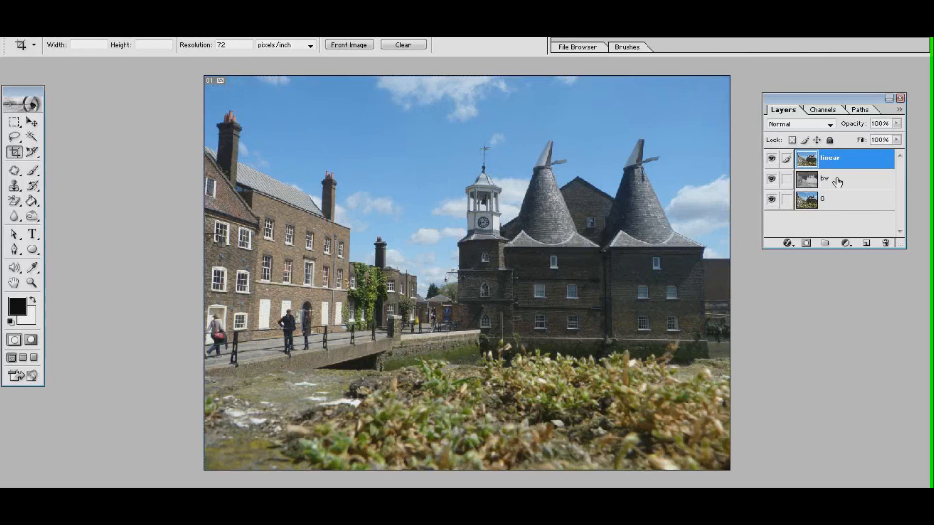
{"action": "left_click", "coordinate": [830, 125]}
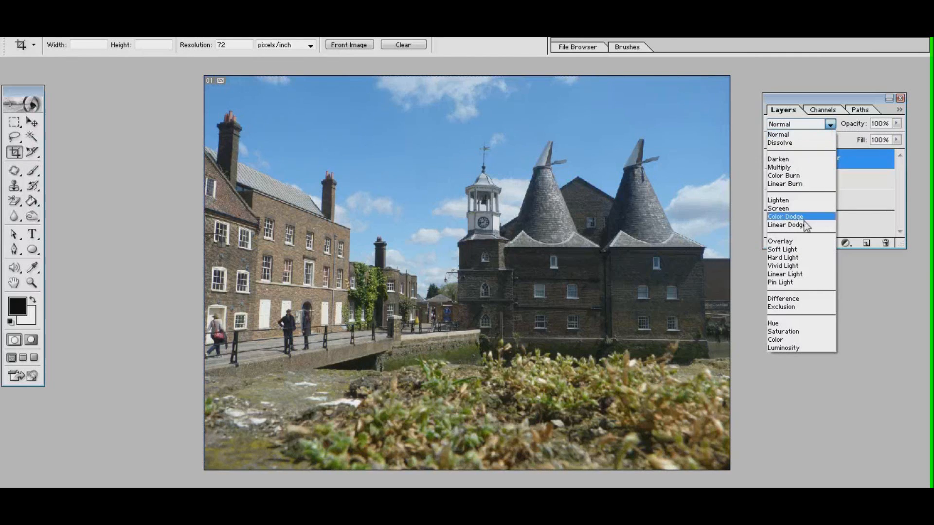
{"action": "left_click", "coordinate": [814, 275]}
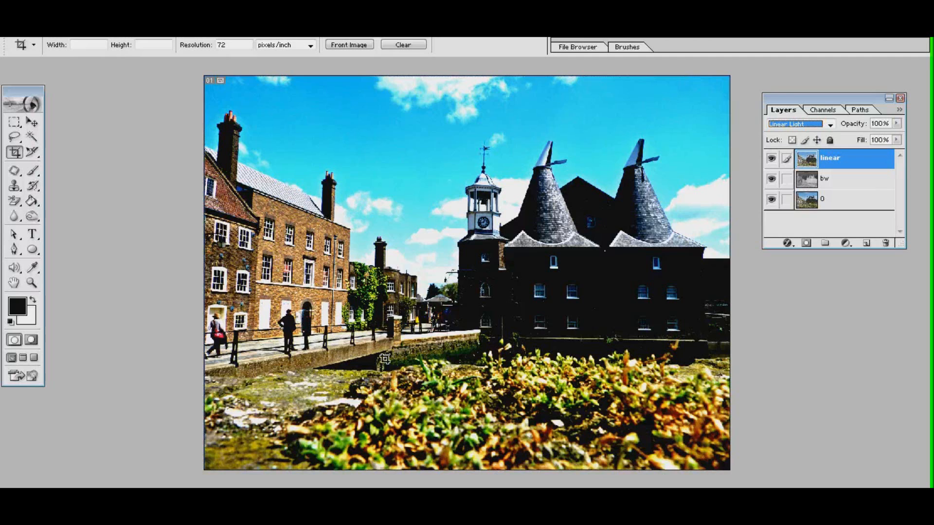
Try stronger and weaker opacities on the linear layer and settle on 12% opacity.
{"action": "left_click", "coordinate": [897, 125]}
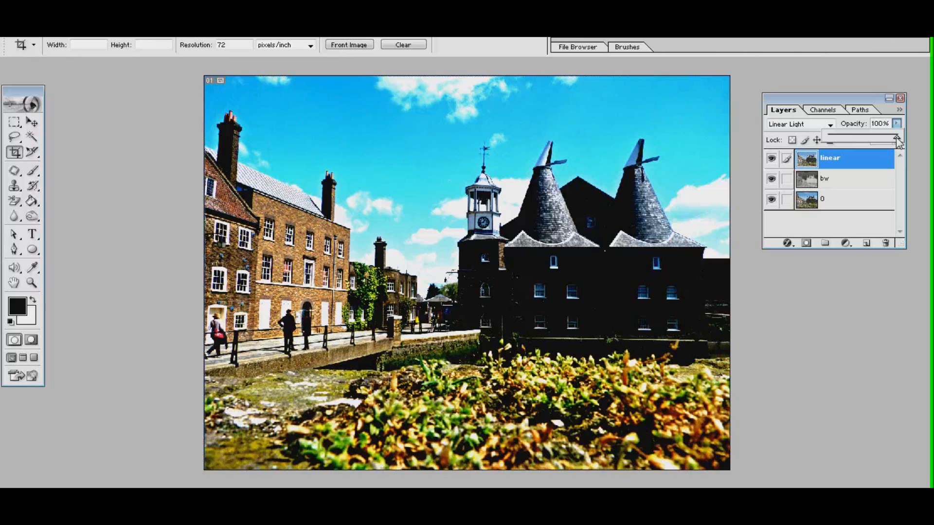
{"action": "left_click_drag", "start_coordinate": [898, 141], "coordinate": [832, 141]}
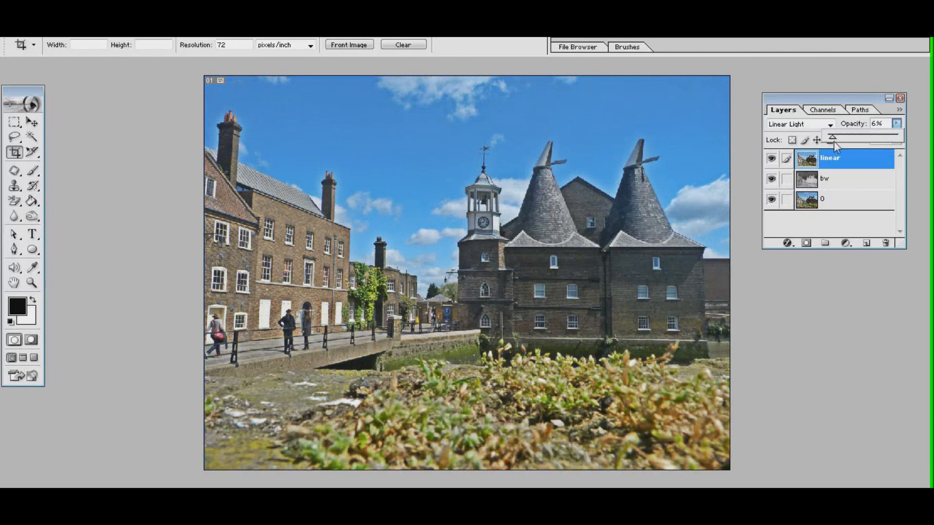
{"action": "left_click", "coordinate": [859, 144]}
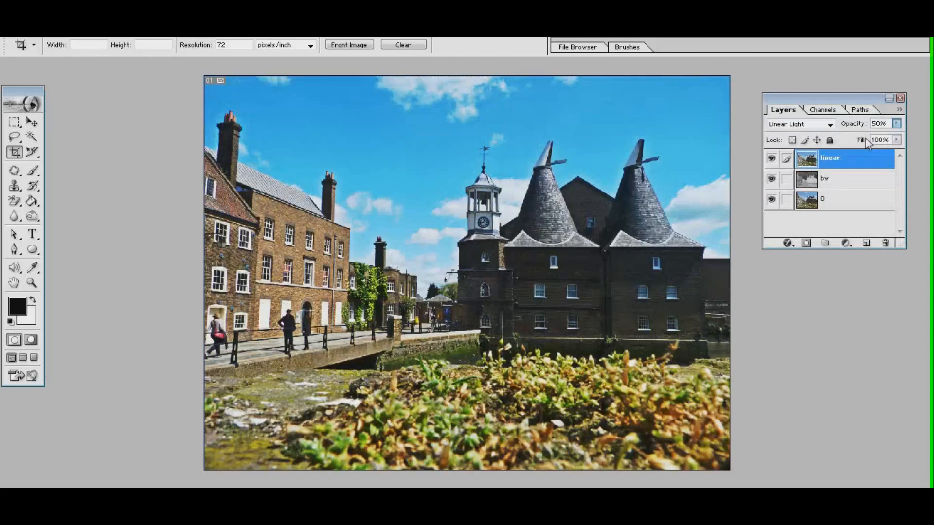
{"action": "left_click", "coordinate": [896, 125]}
{"action": "left_click_drag", "start_coordinate": [864, 138], "coordinate": [837, 138]}
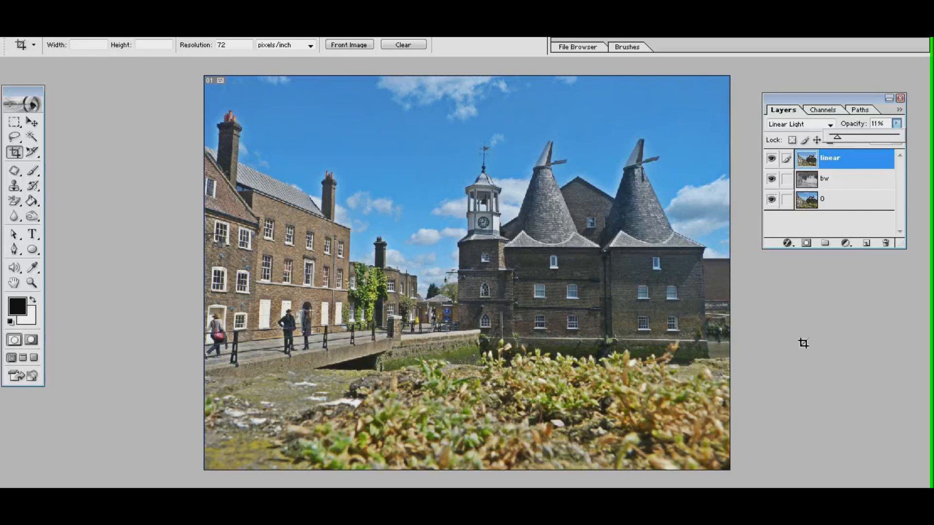
{"action": "left_click", "coordinate": [860, 136]}
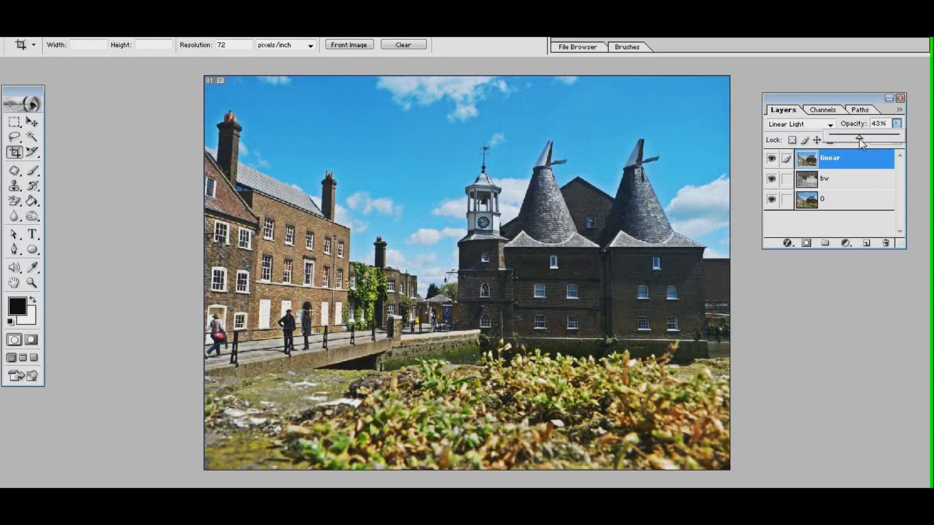
{"action": "left_click_drag", "start_coordinate": [859, 139], "coordinate": [836, 138]}
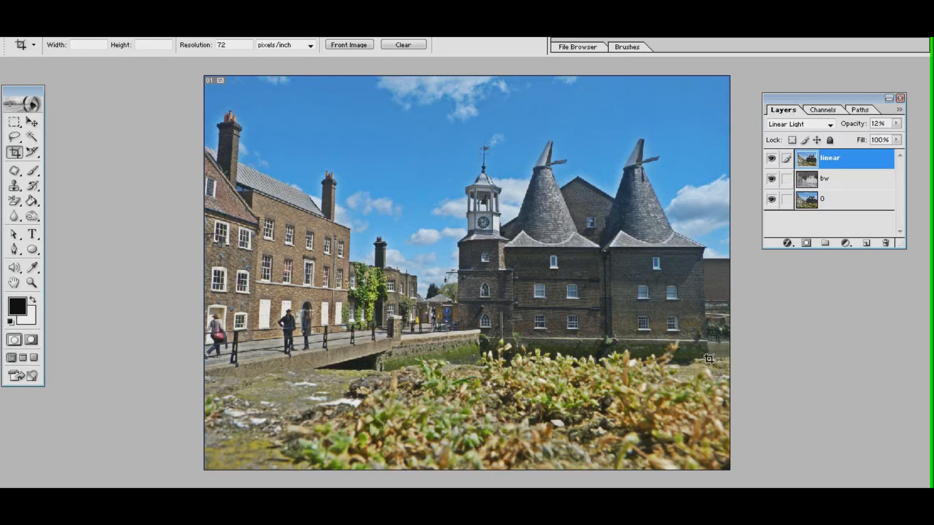
Compare the original photo with the edited result by hiding and restoring the linear and bw layers.
{"action": "left_click", "coordinate": [771, 158]}
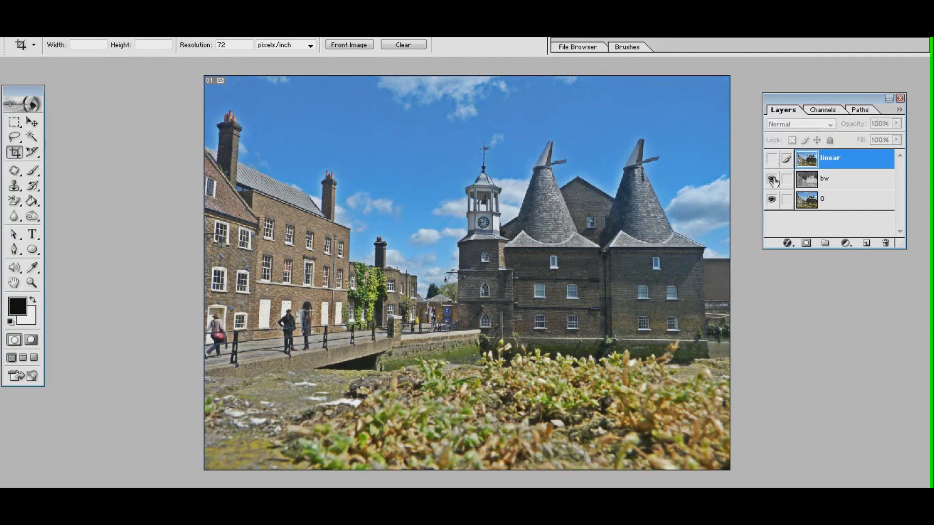
{"action": "left_click", "coordinate": [772, 180]}
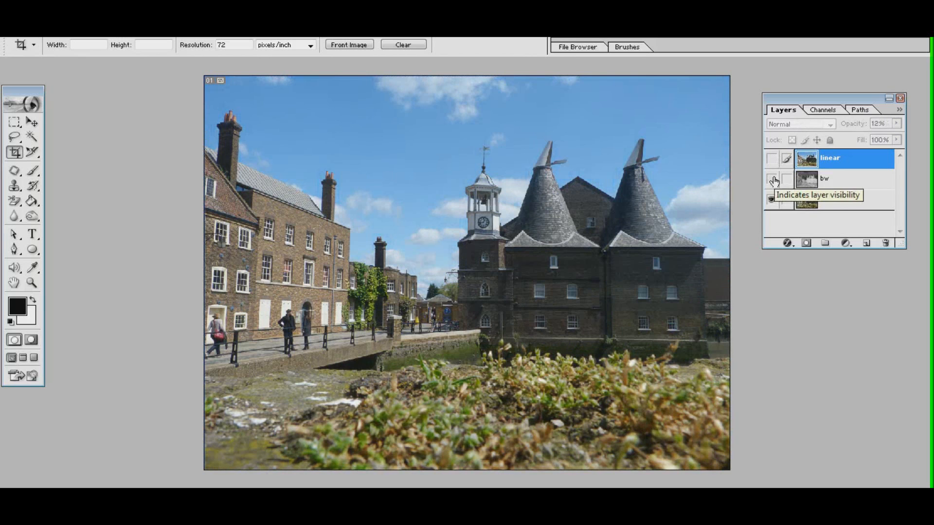
{"action": "left_click", "coordinate": [771, 179]}
{"action": "left_click", "coordinate": [771, 158]}
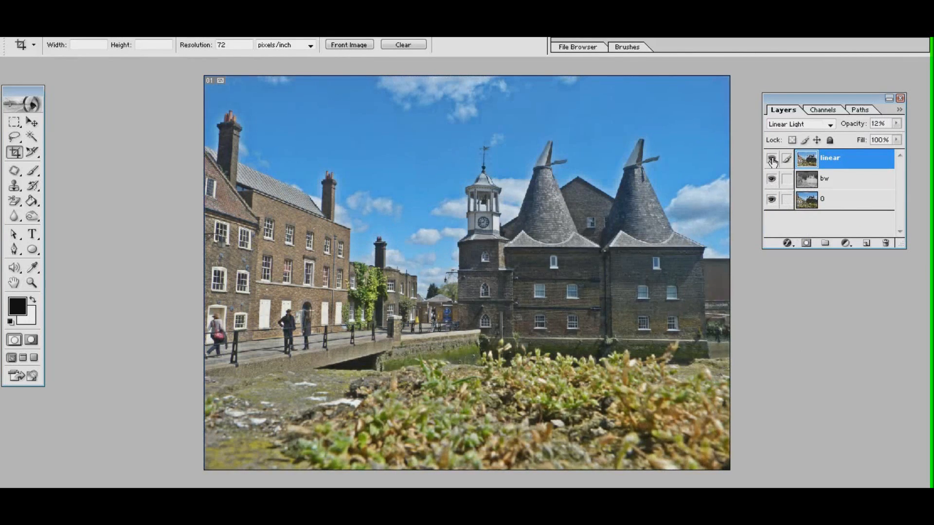